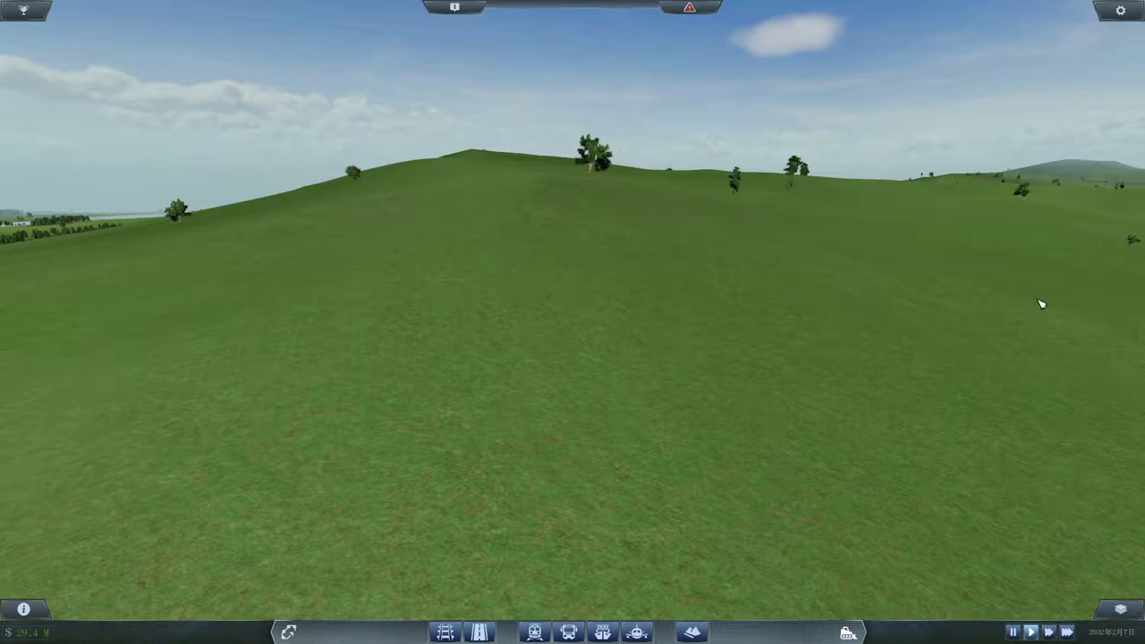
Enter tree-planting mode from the Terrain tools with a broadleaf tree ready to place
left_click(693, 632)
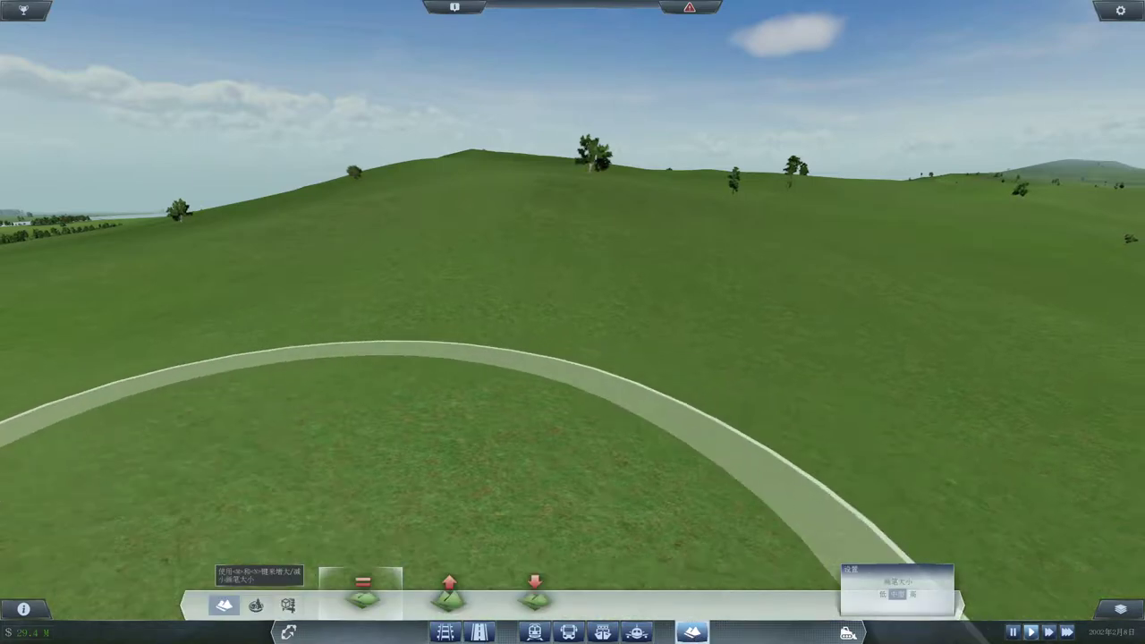
left_click(256, 606)
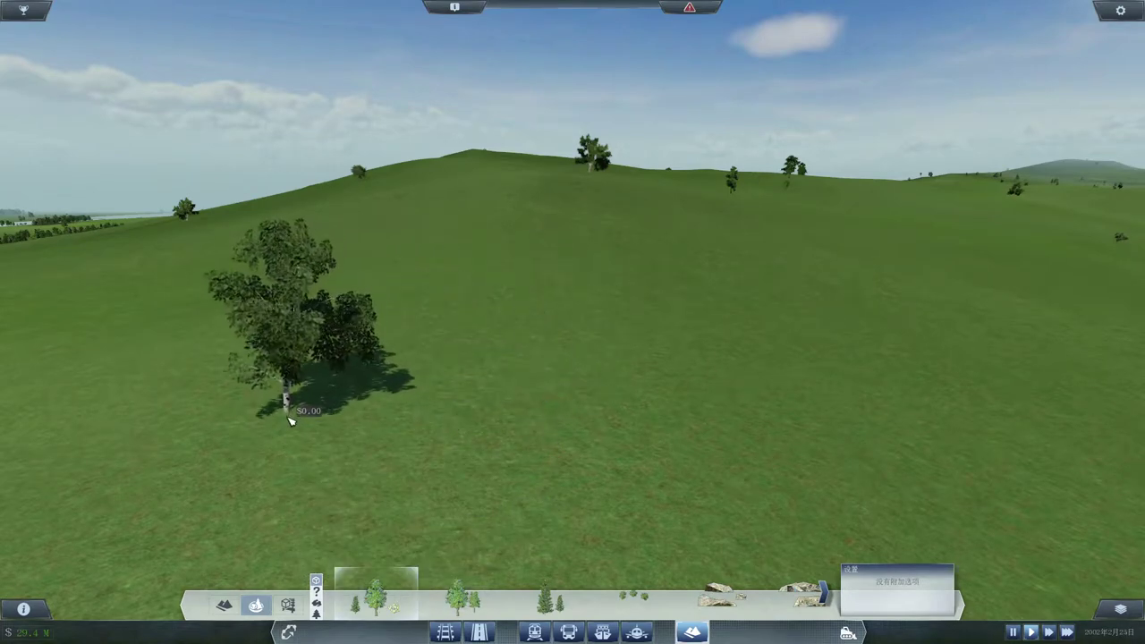
Plant a tall conifer mid-slope, to the right of the leafy tree
left_click(324, 410)
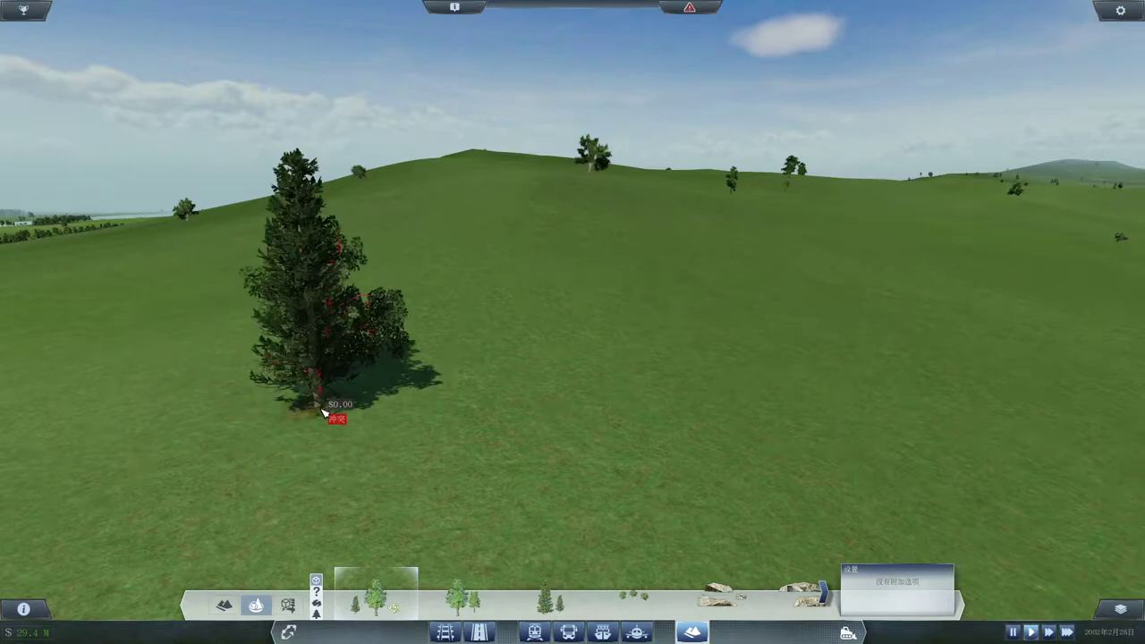
left_click(675, 427)
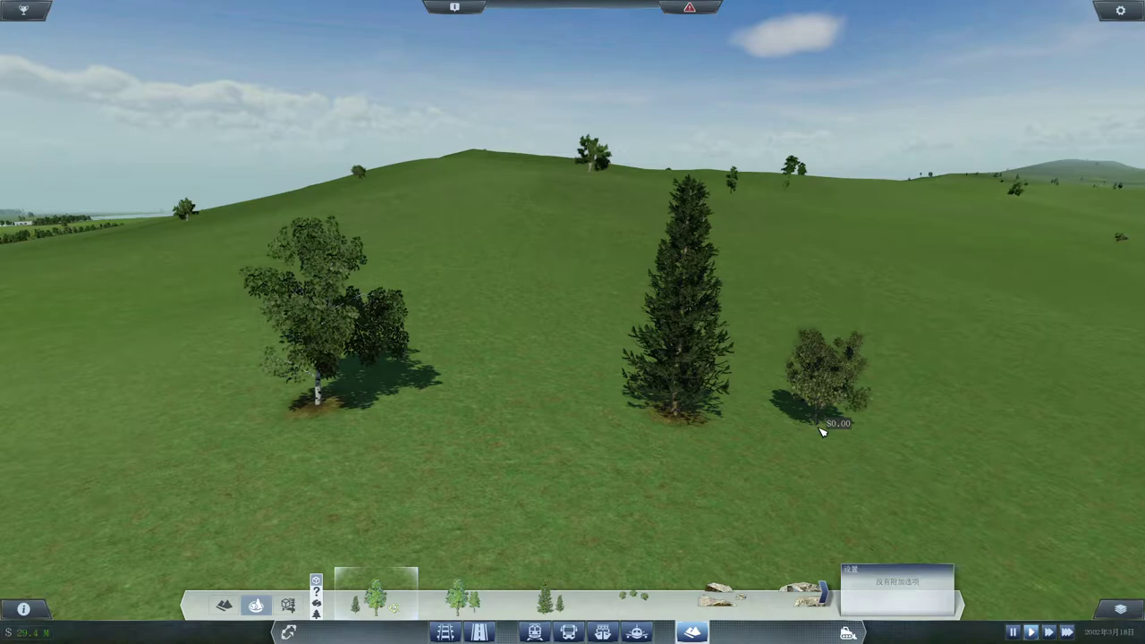
Bulldoze the conifer, then the leafy tree on the left slope
key("Delete")
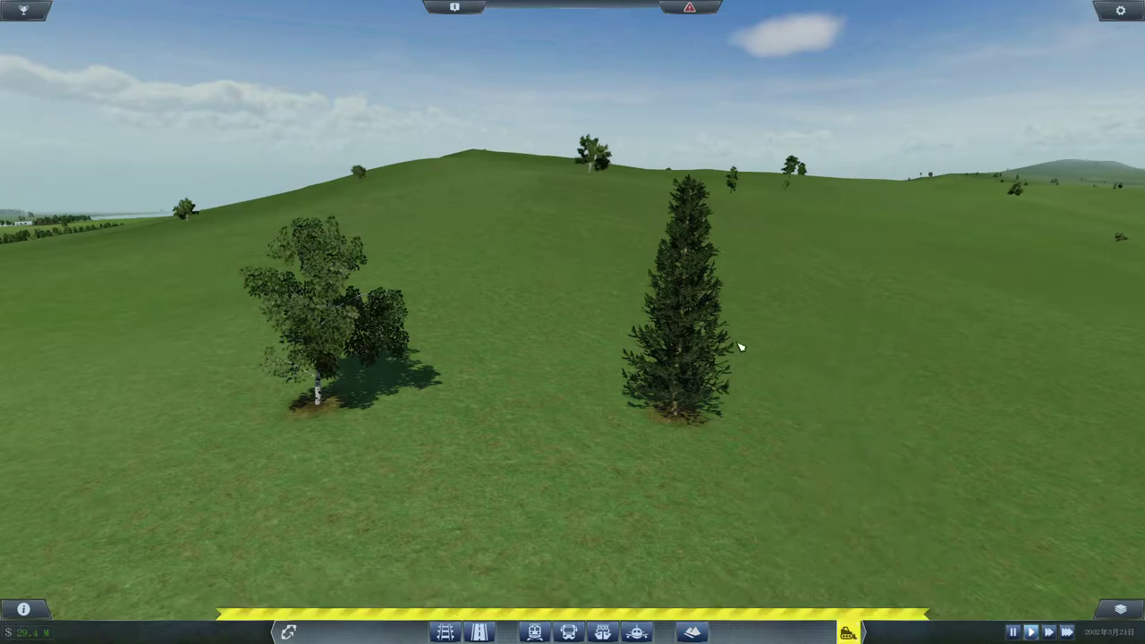
left_click(698, 358)
left_click(336, 333)
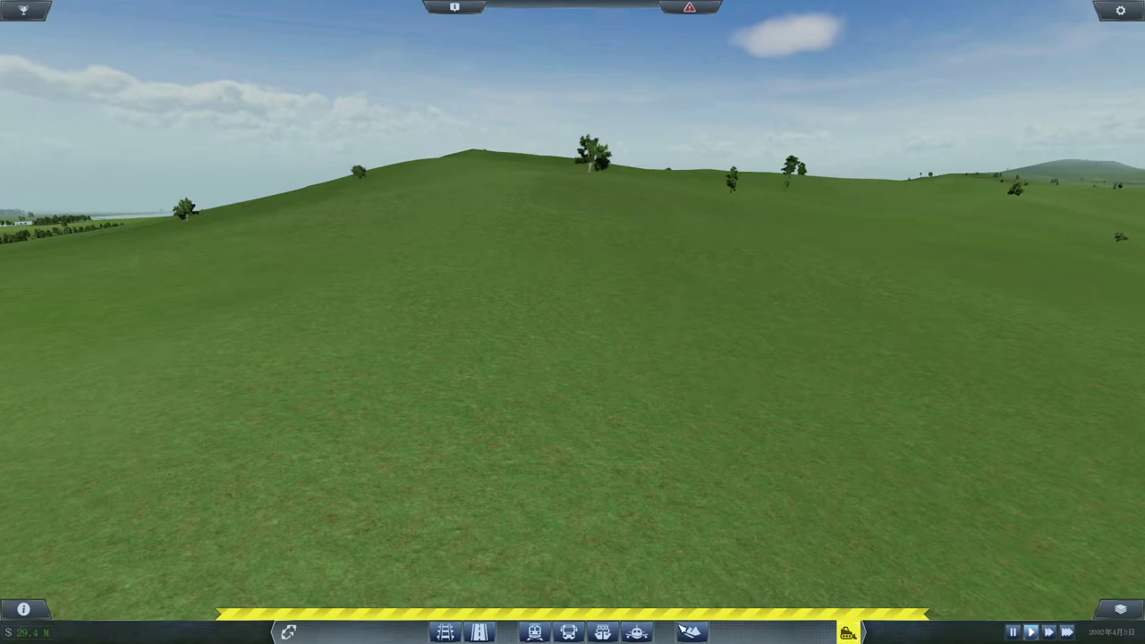
Paint the leafy tree cluster across the left slope and over the whole hill
left_click(694, 632)
left_click(461, 595)
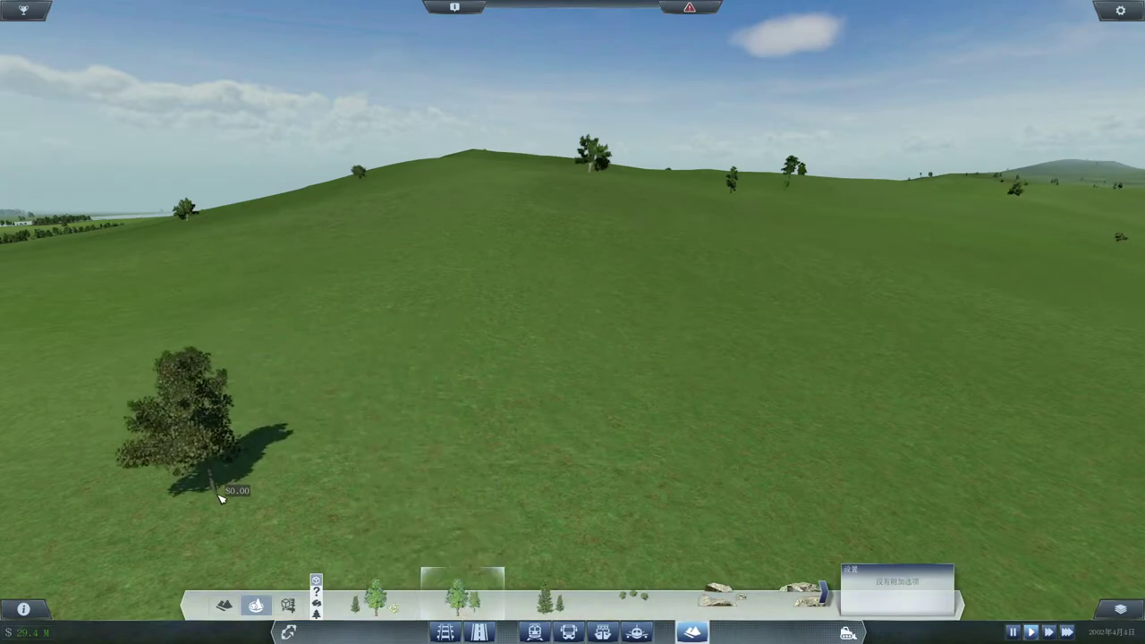
mouse_move(206, 465)
left_mouse_down()
mouse_move(681, 254)
mouse_move(534, 355)
left_mouse_up()
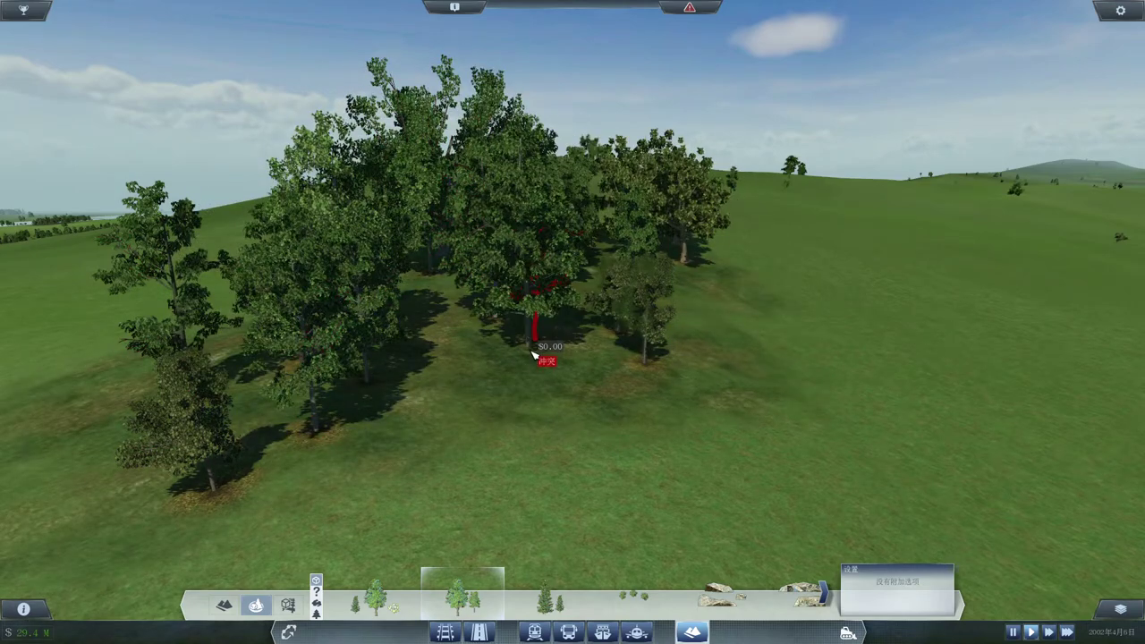
scroll(534, 355, "down", 5)
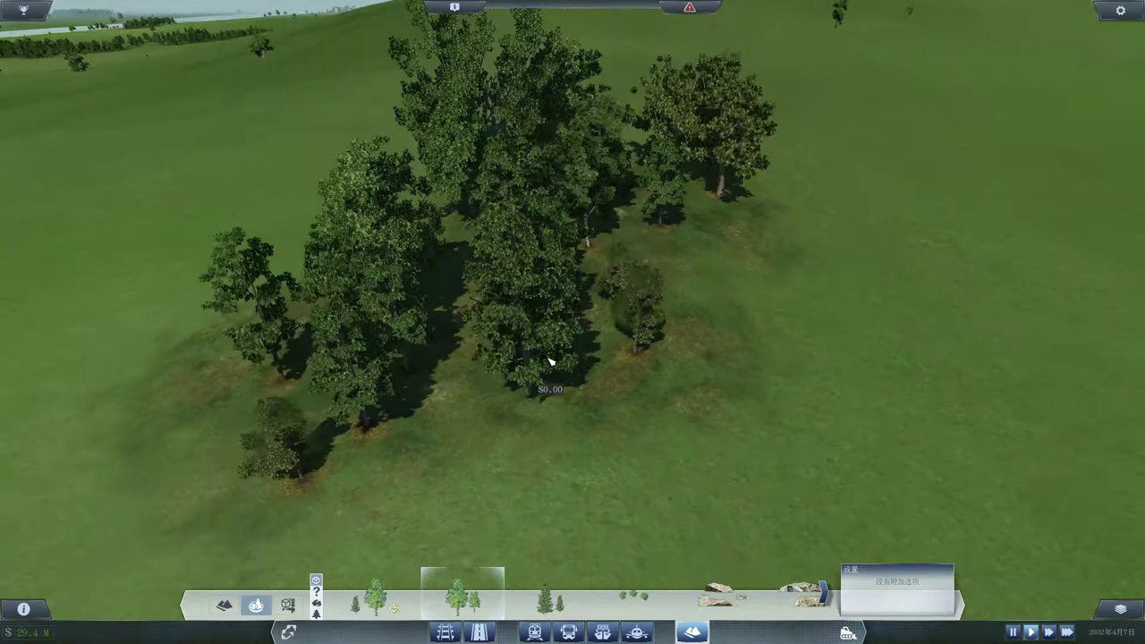
mouse_move(314, 481)
left_mouse_down()
mouse_move(607, 173)
mouse_move(805, 313)
mouse_move(975, 224)
mouse_move(832, 197)
mouse_move(566, 386)
mouse_move(662, 492)
mouse_move(268, 537)
mouse_move(984, 447)
mouse_move(411, 90)
mouse_move(528, 53)
mouse_move(545, 99)
mouse_move(986, 139)
mouse_move(1064, 205)
mouse_move(537, 81)
mouse_move(144, 108)
mouse_move(114, 76)
left_mouse_up()
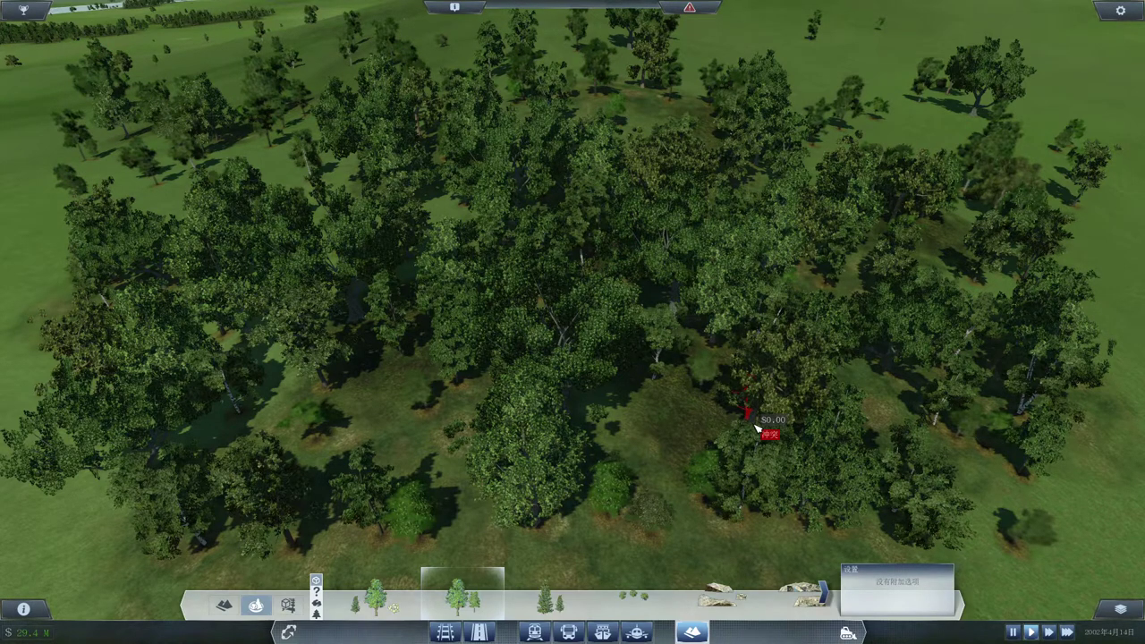
scroll(626, 599, "down", 3)
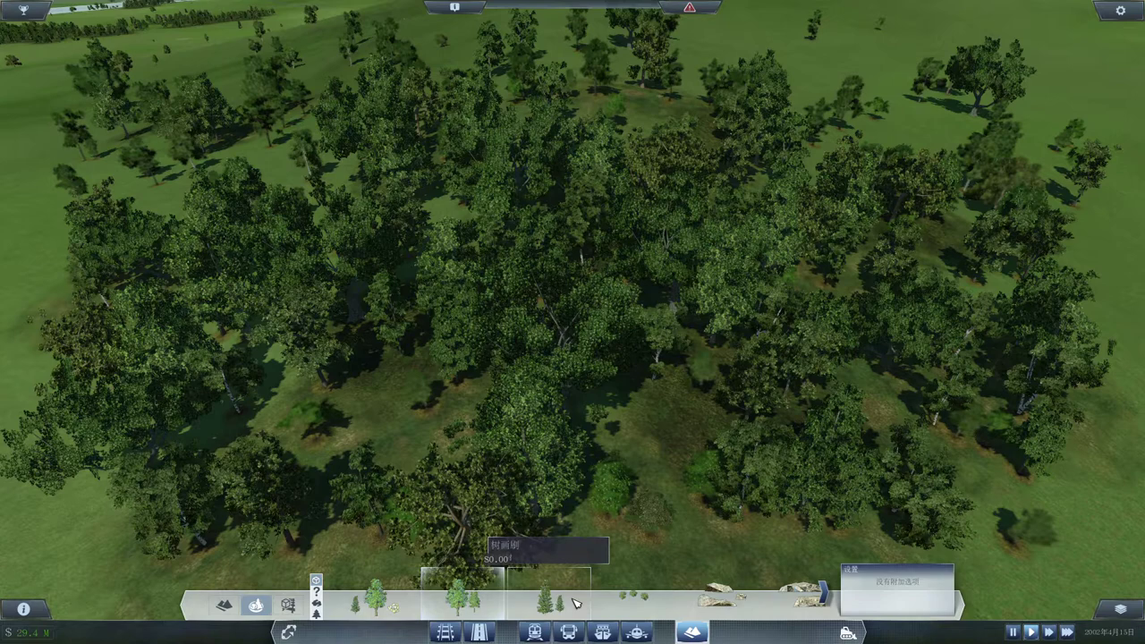
scroll(753, 606, "down", 2)
Plant a bare dead tree in the upper forest and clear the leafy tree at the grove centre
left_click(796, 594)
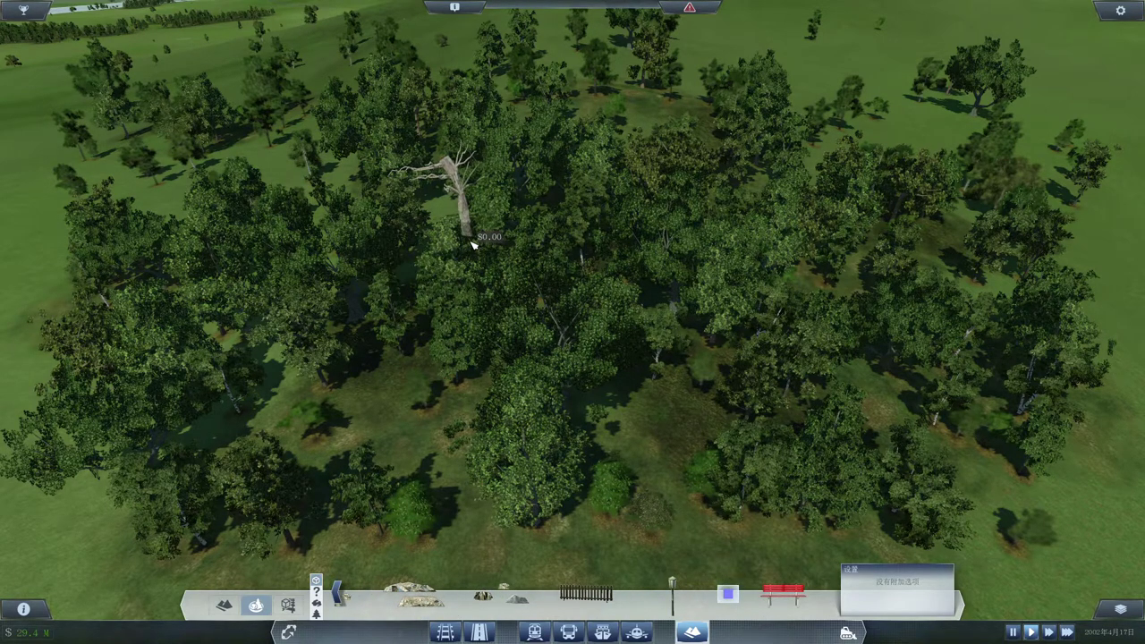
left_click(474, 245)
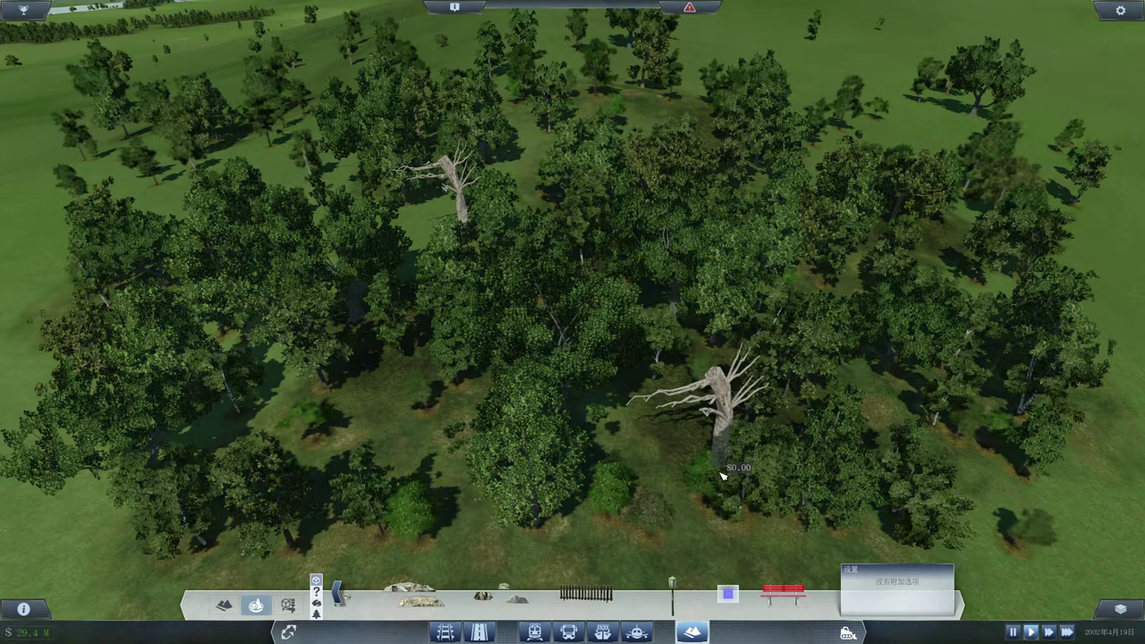
left_click(848, 632)
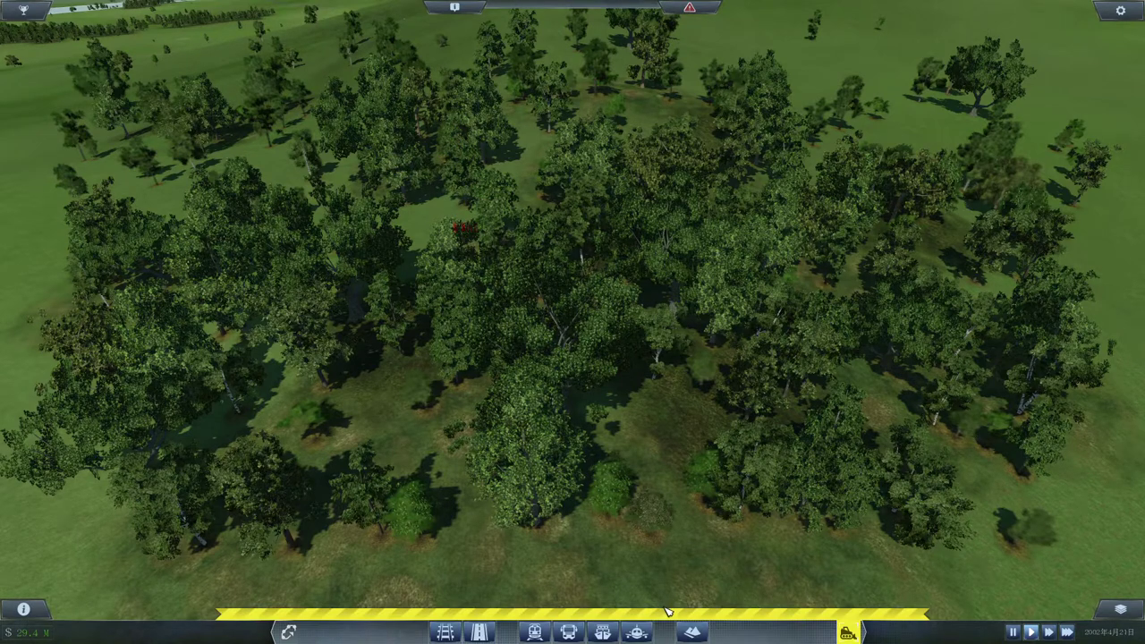
left_click(693, 632)
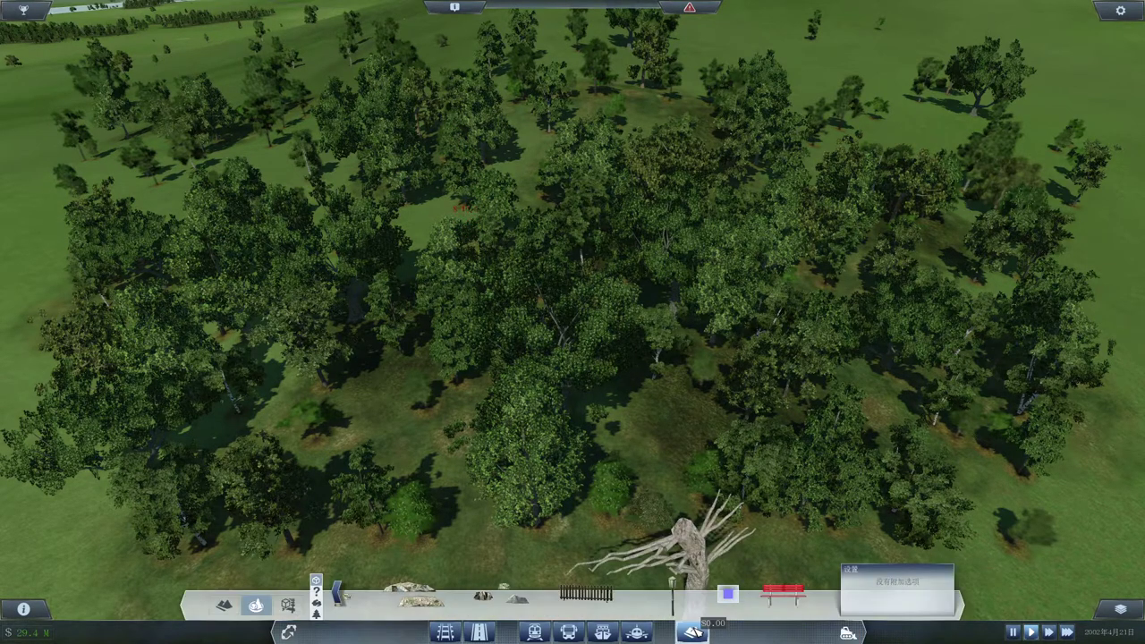
scroll(517, 244, "up", 2)
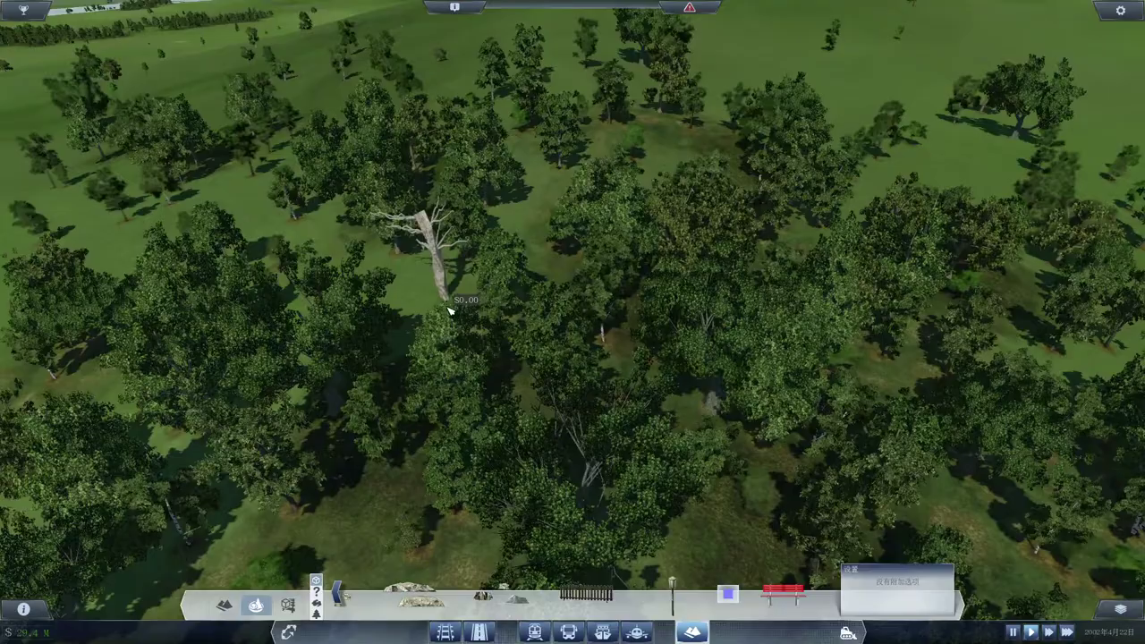
scroll(573, 322, "up", 5)
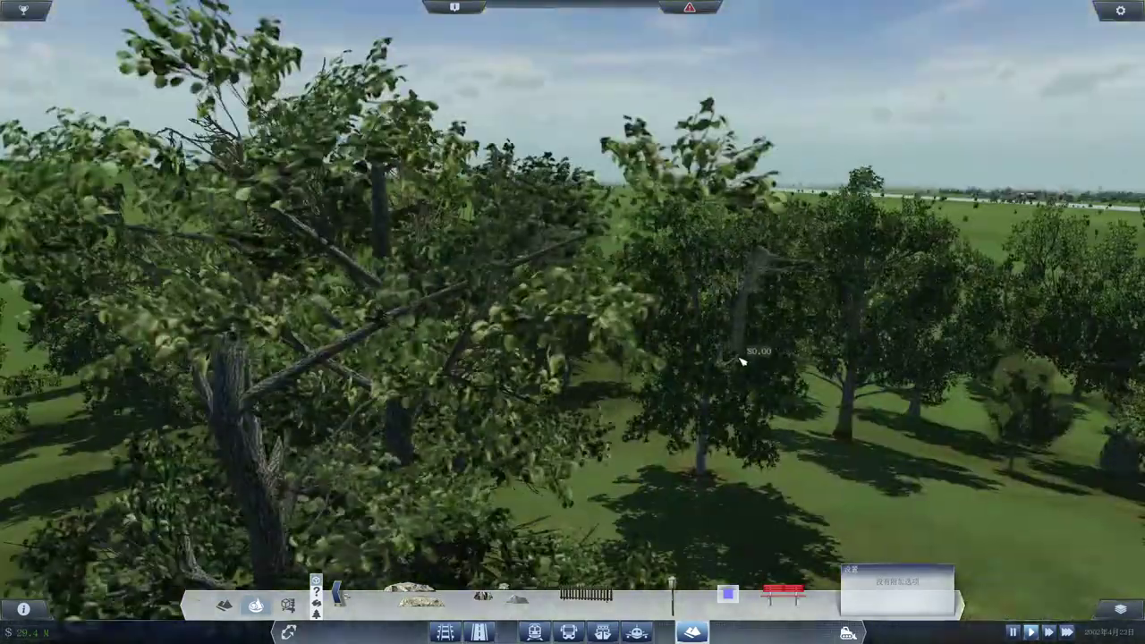
scroll(733, 375, "down", 5)
scroll(718, 452, "up", 4)
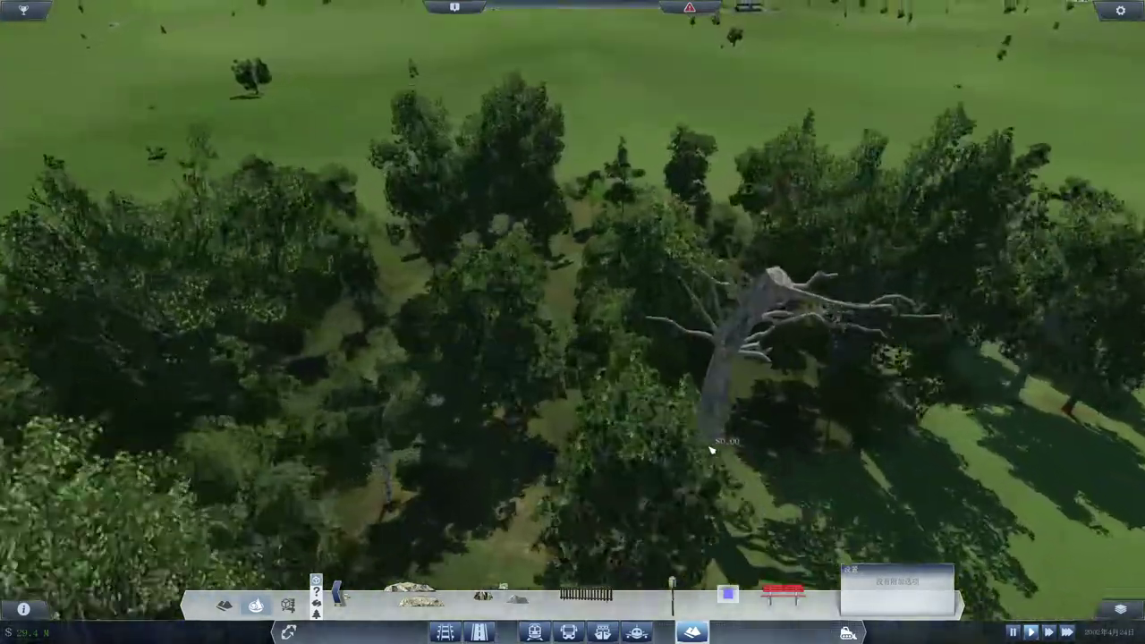
scroll(680, 420, "up", 3)
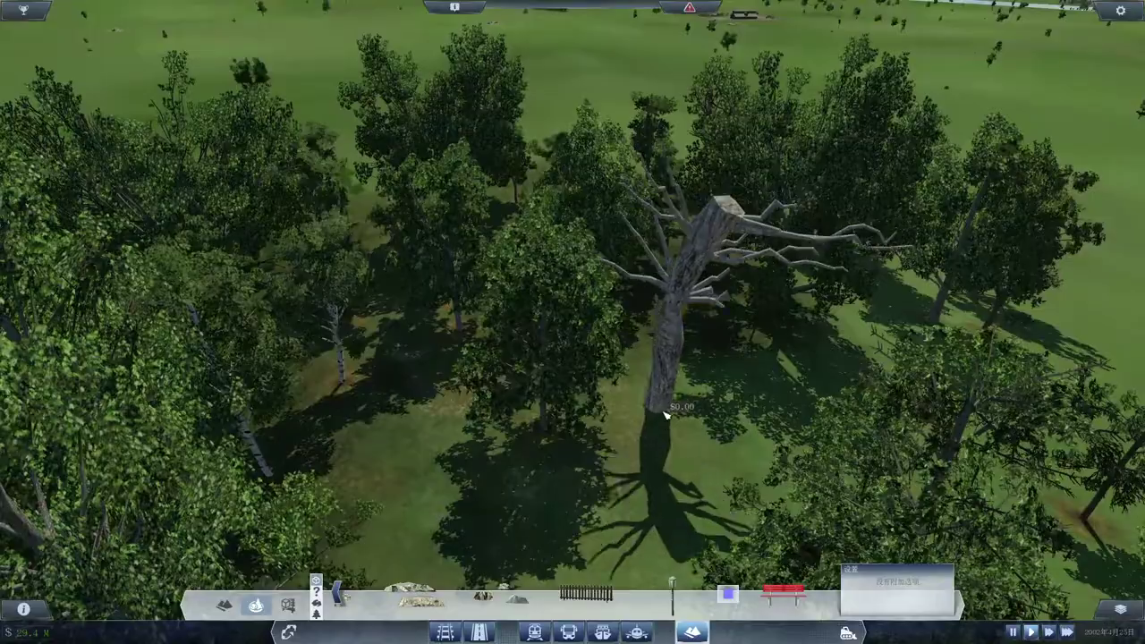
key("ctrl+z")
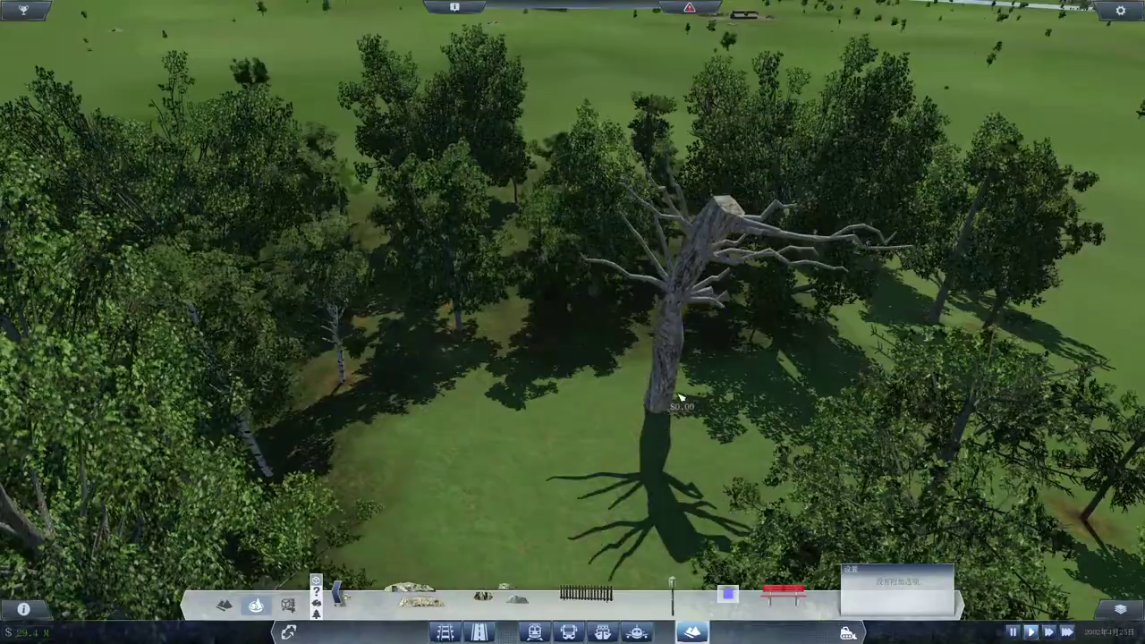
right_click(692, 392)
mouse_move(692, 392)
left_mouse_down()
mouse_move(452, 381)
mouse_move(472, 384)
left_mouse_up()
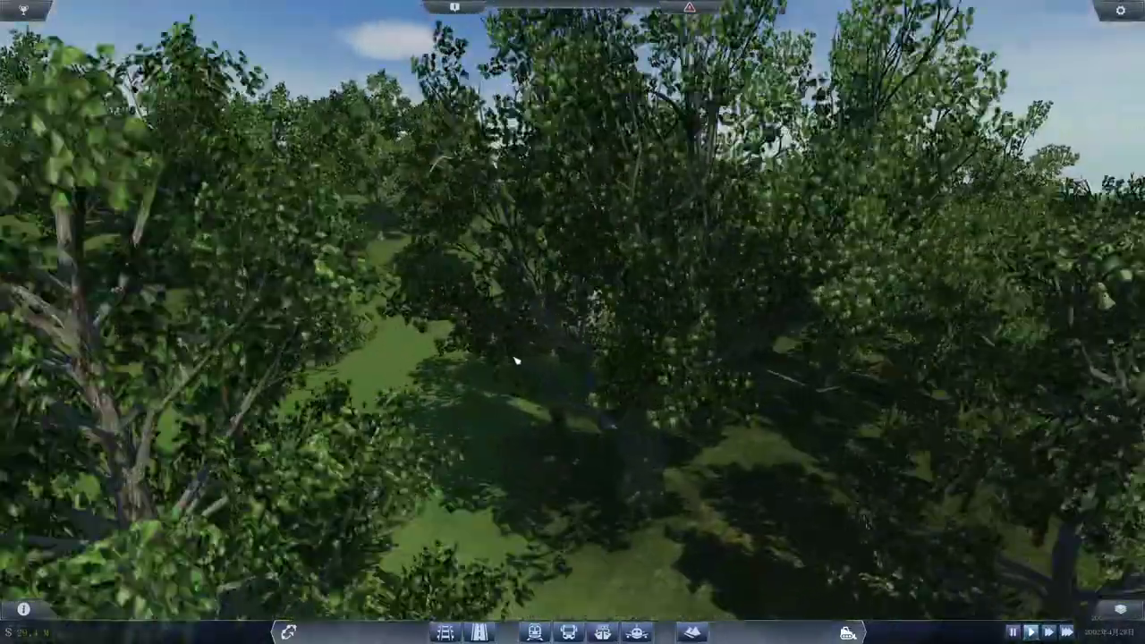
scroll(515, 360, "up", 3)
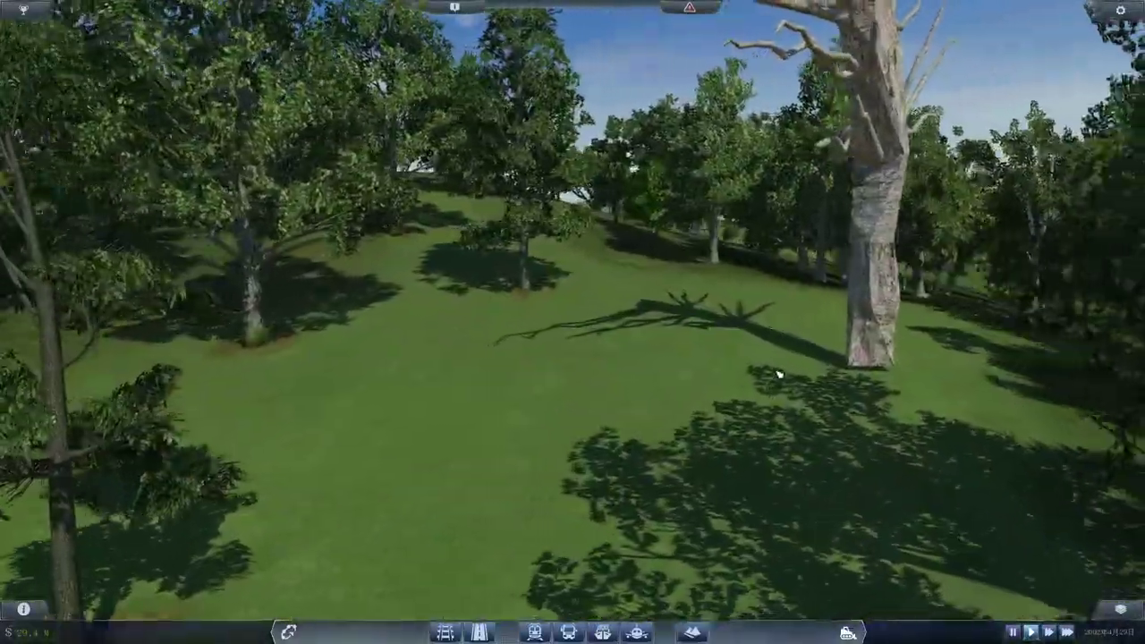
left_click_drag(778, 375, 783, 349)
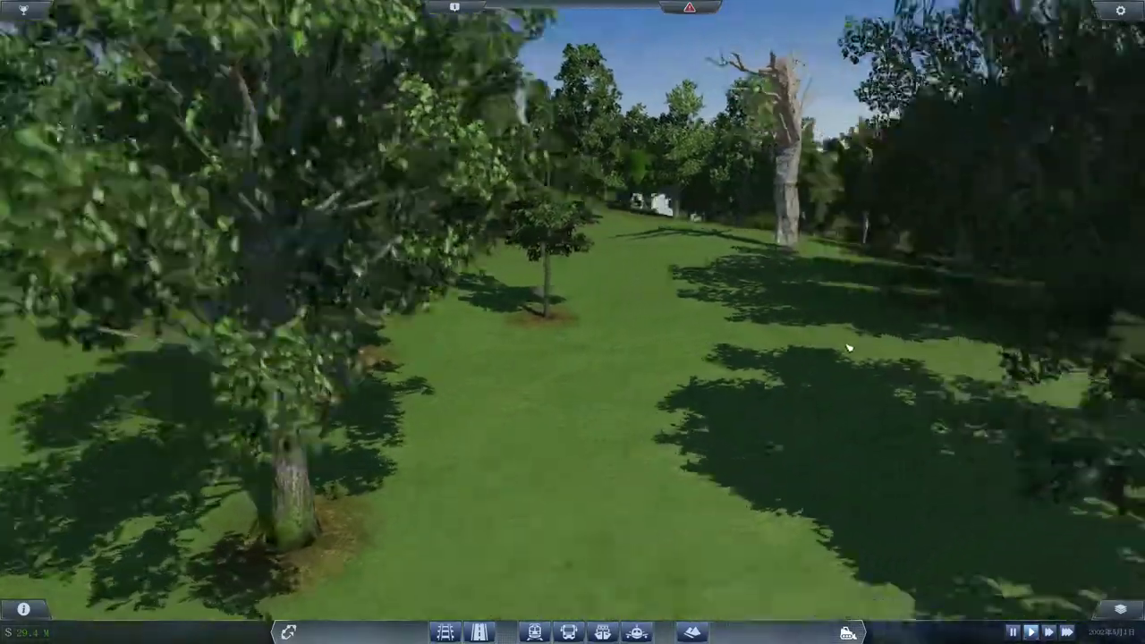
mouse_move(848, 347)
left_mouse_down()
mouse_move(751, 360)
mouse_move(410, 289)
left_mouse_up()
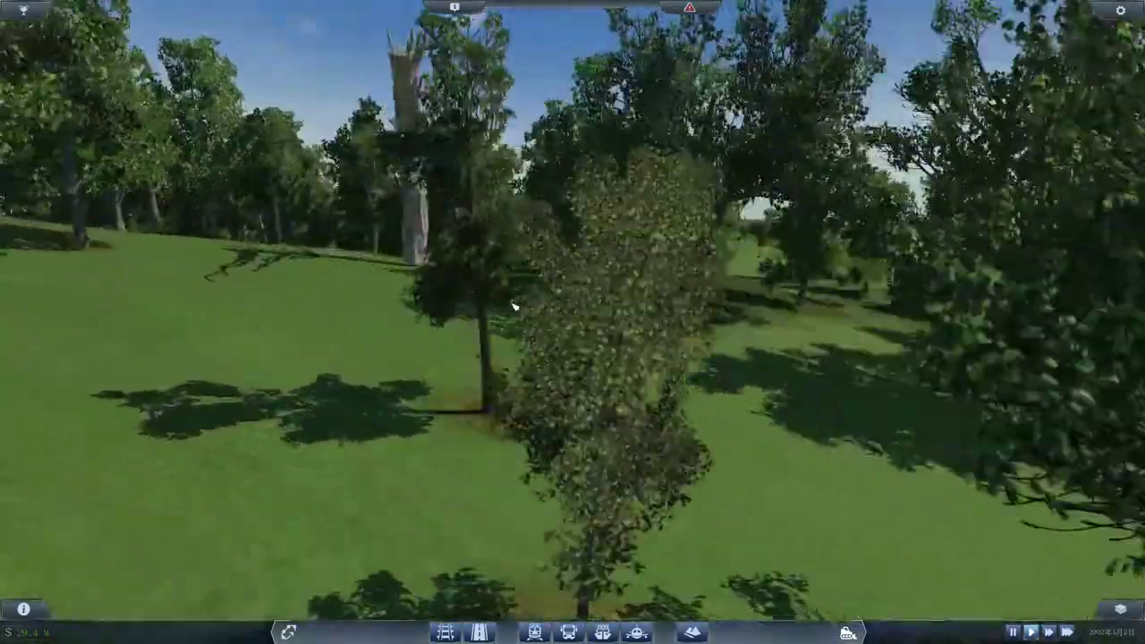
left_click_drag(514, 307, 590, 323)
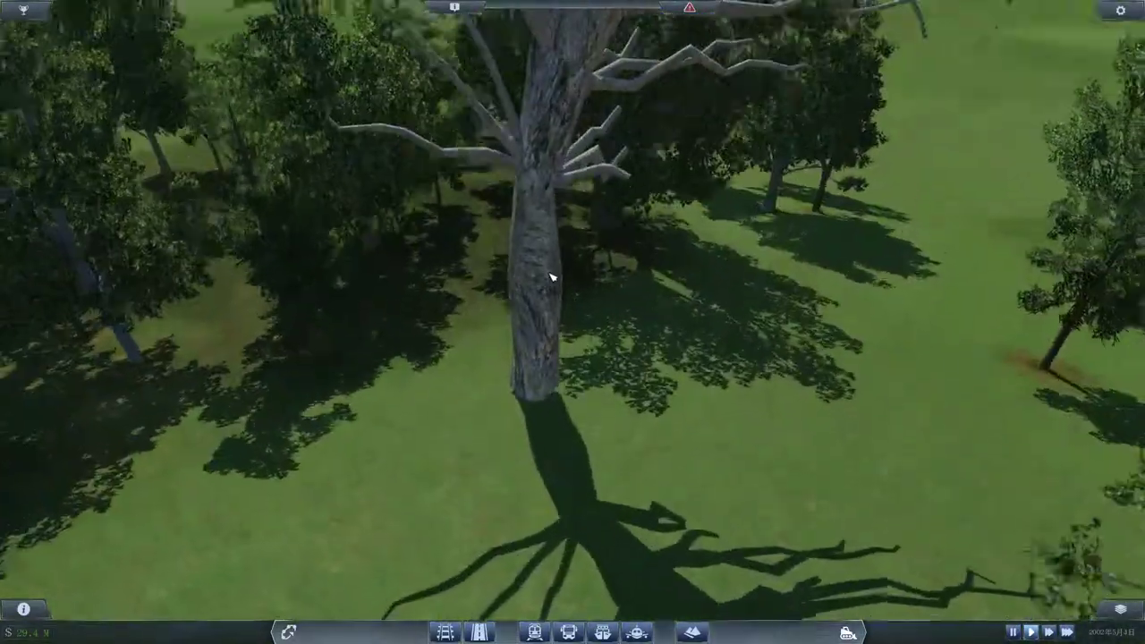
scroll(552, 277, "down", 3)
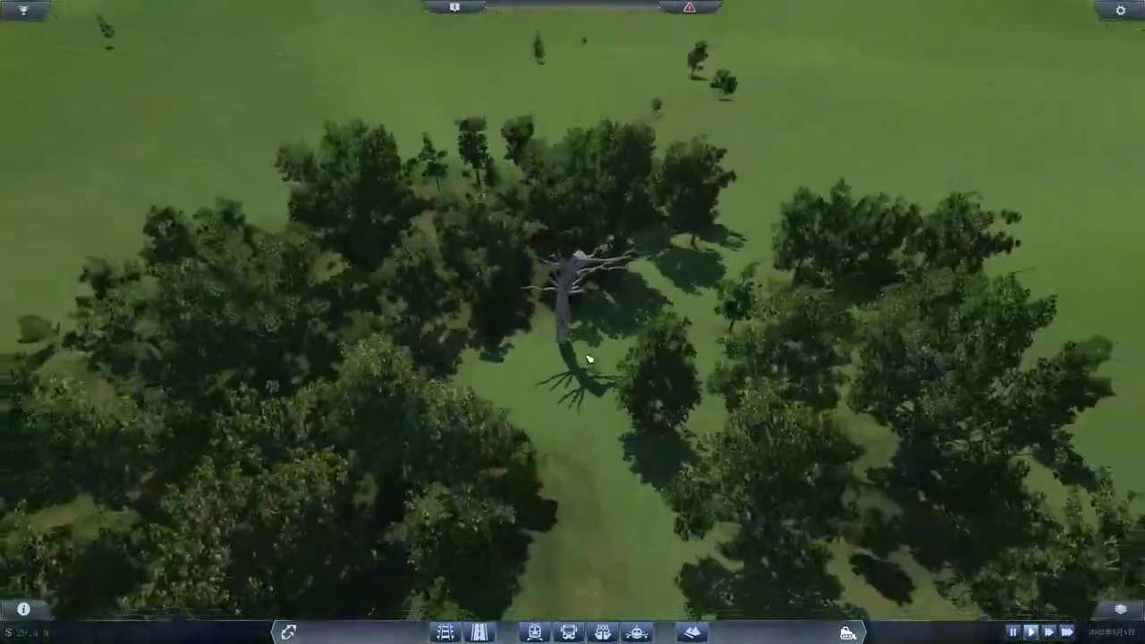
scroll(589, 358, "down", 3)
left_click_drag(588, 359, 690, 294)
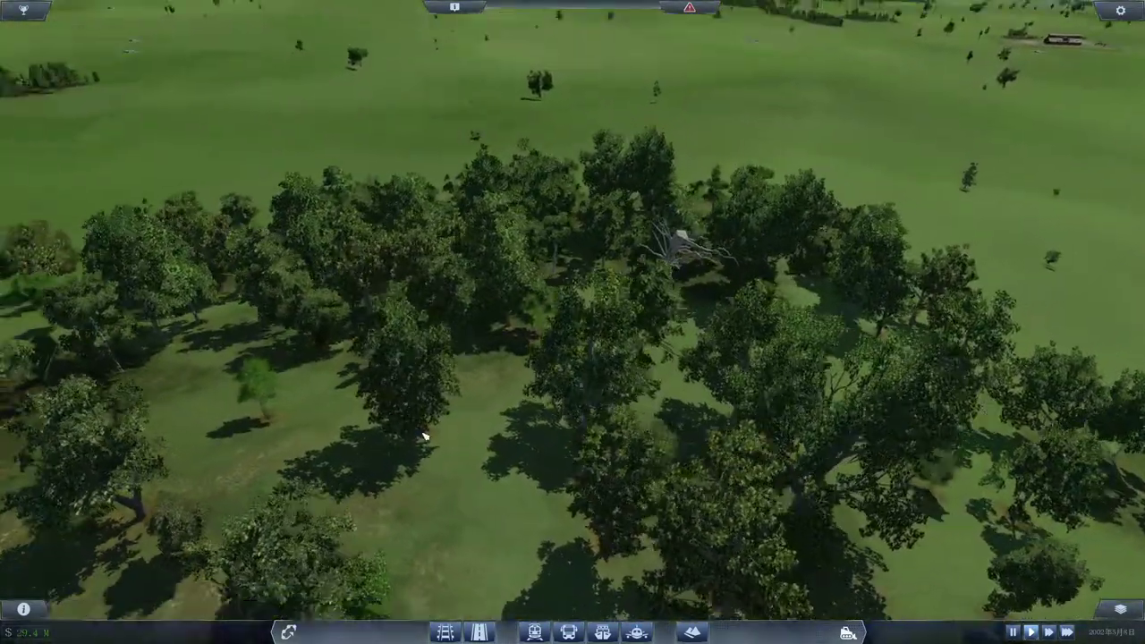
mouse_move(421, 407)
left_mouse_down()
mouse_move(515, 458)
mouse_move(611, 393)
mouse_move(624, 498)
left_mouse_up()
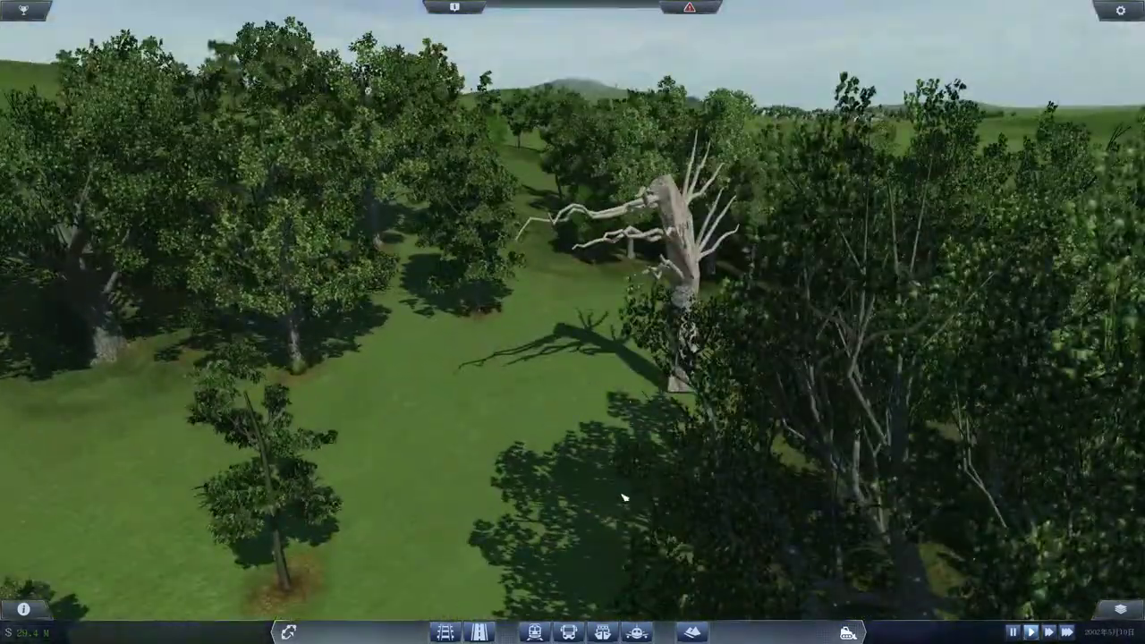
Plant three dead trees among the right-hand trees
left_click(691, 632)
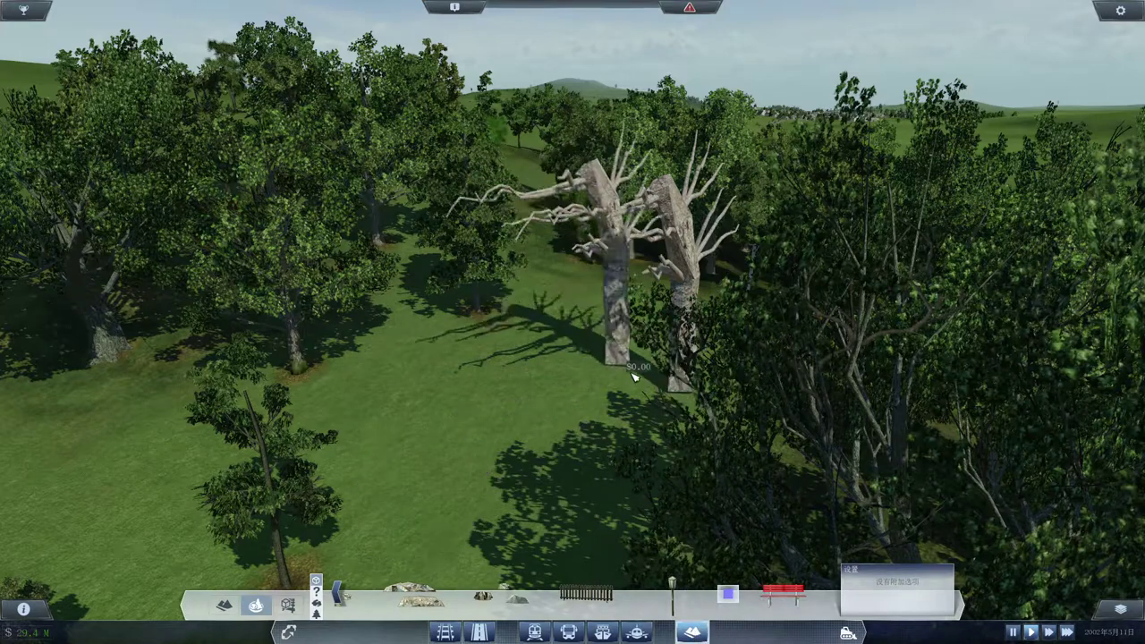
left_click(1073, 412)
left_click(957, 407)
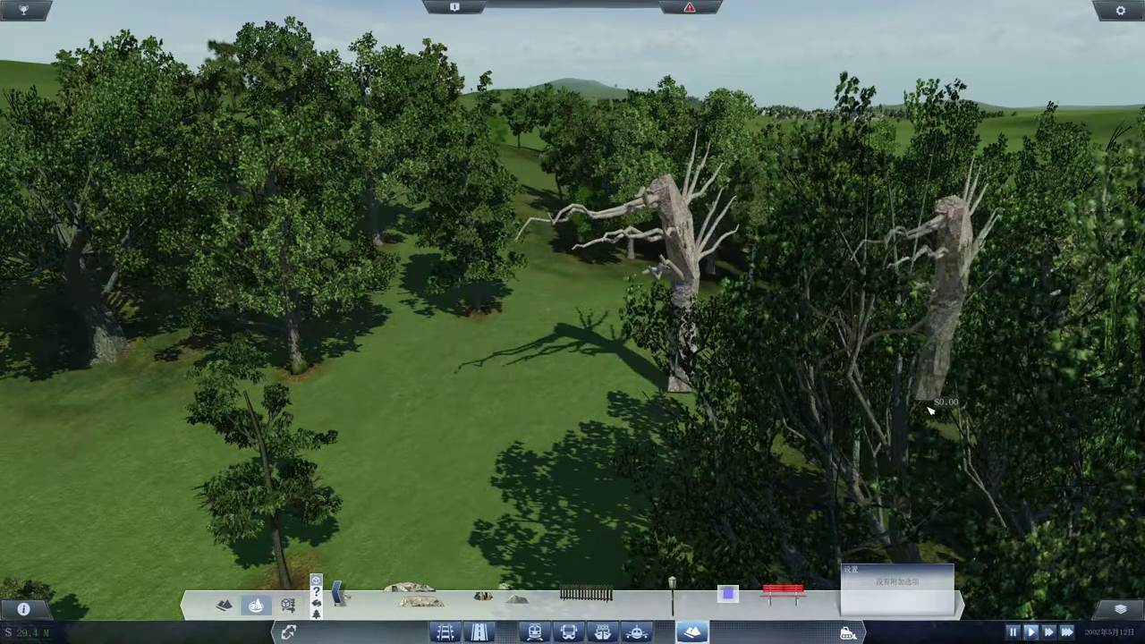
left_click(862, 414)
Plant five dead trees across the clearing, then drag out a dense row of them
left_click(778, 407)
left_click(680, 402)
left_click(595, 402)
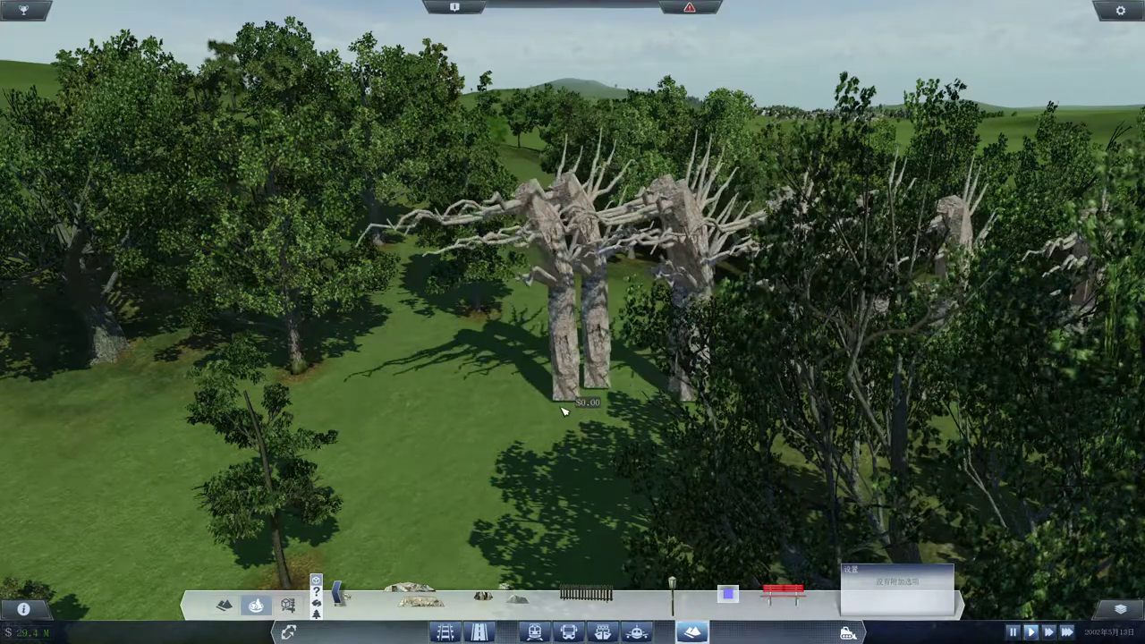
left_click(541, 403)
left_click(497, 404)
mouse_move(495, 405)
left_mouse_down()
mouse_move(112, 428)
mouse_move(54, 393)
mouse_move(375, 340)
mouse_move(269, 385)
mouse_move(223, 429)
mouse_move(451, 477)
mouse_move(555, 465)
mouse_move(1009, 526)
mouse_move(1029, 385)
mouse_move(903, 331)
mouse_move(680, 349)
mouse_move(626, 295)
mouse_move(358, 242)
mouse_move(97, 240)
mouse_move(358, 179)
mouse_move(429, 269)
mouse_move(582, 402)
mouse_move(974, 499)
mouse_move(1056, 403)
mouse_move(1091, 465)
mouse_move(179, 430)
mouse_move(54, 525)
mouse_move(268, 483)
mouse_move(716, 483)
mouse_move(890, 542)
mouse_move(827, 289)
left_mouse_up()
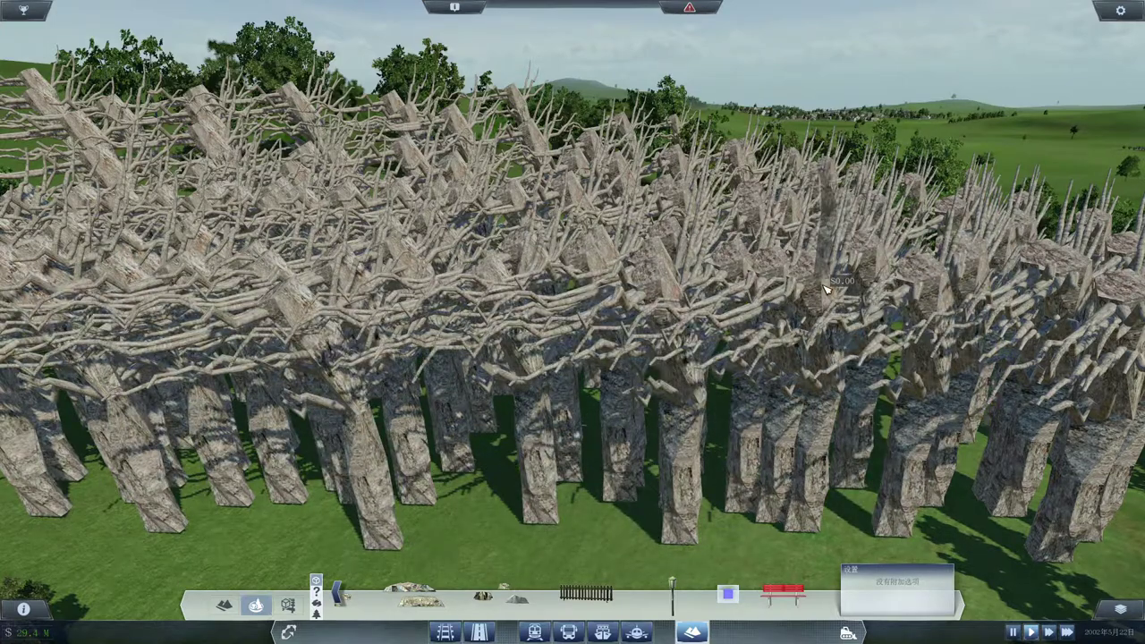